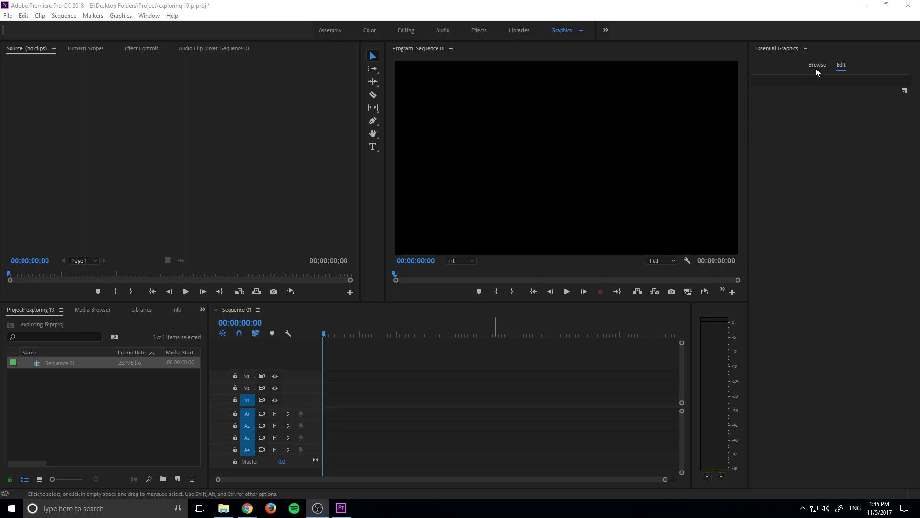
Draw a text box in the frame with the Type tool and type 'Modern Fun'.
{"action": "left_click", "coordinate": [191, 12]}
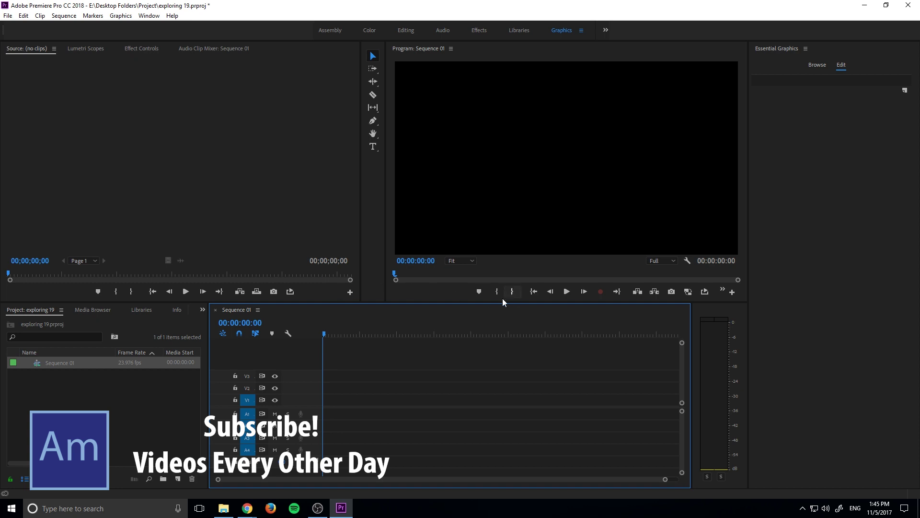
{"action": "left_click", "coordinate": [373, 146]}
{"action": "left_click_drag", "start_coordinate": [484, 99], "coordinate": [679, 174]}
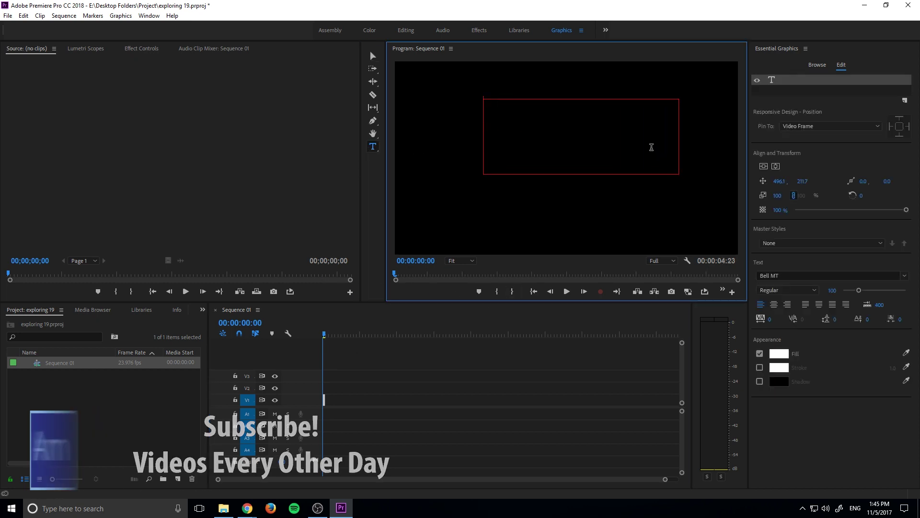
{"action": "type", "text": "Modern Fun"}
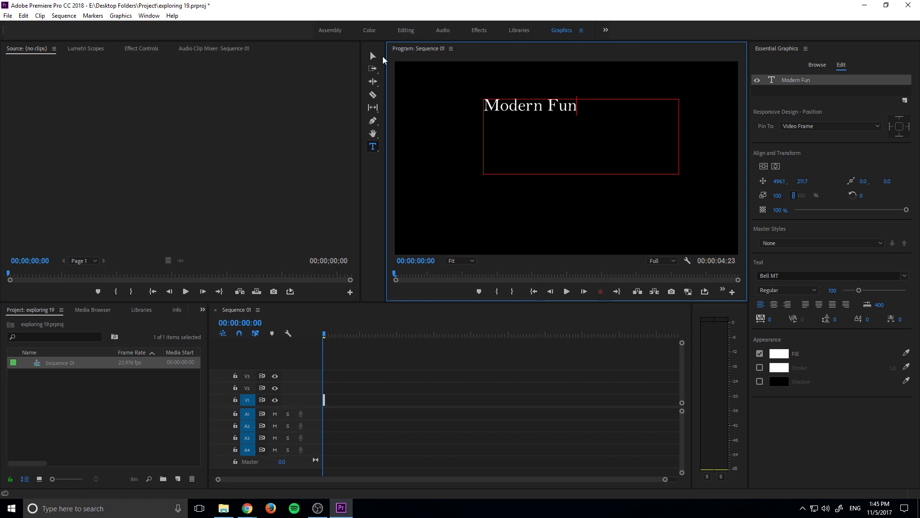
Move the Modern Fun title lower in the frame, centre-align it and select its text.
{"action": "left_click", "coordinate": [374, 57]}
{"action": "left_click_drag", "start_coordinate": [565, 120], "coordinate": [583, 239]}
{"action": "left_click", "coordinate": [774, 304]}
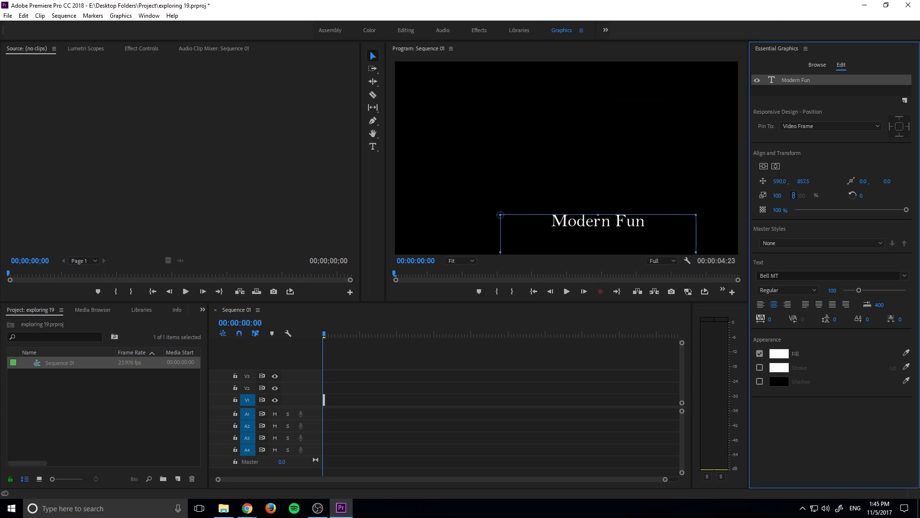
{"action": "double_click", "coordinate": [631, 228]}
Scroll through the Essential Graphics font list for the title.
{"action": "left_click", "coordinate": [909, 277]}
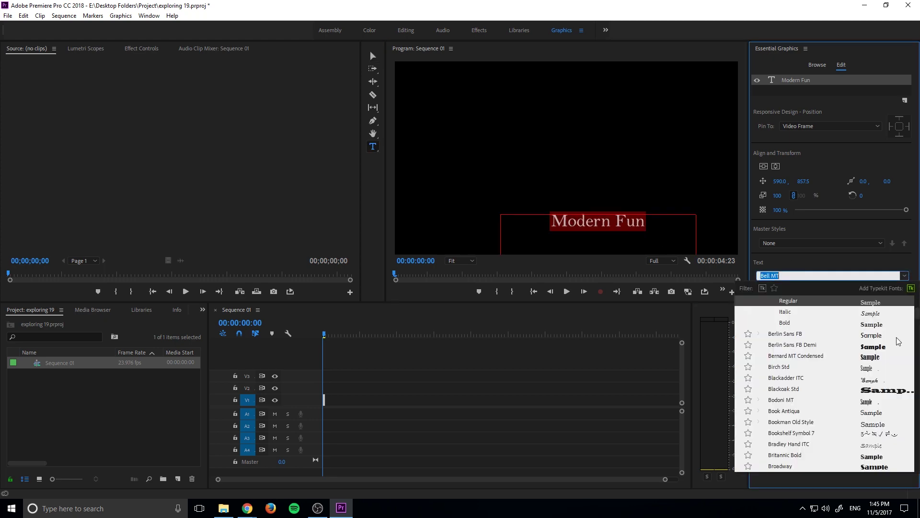
{"action": "scroll", "coordinate": [887, 383], "scroll_direction": "down", "scroll_amount": 12}
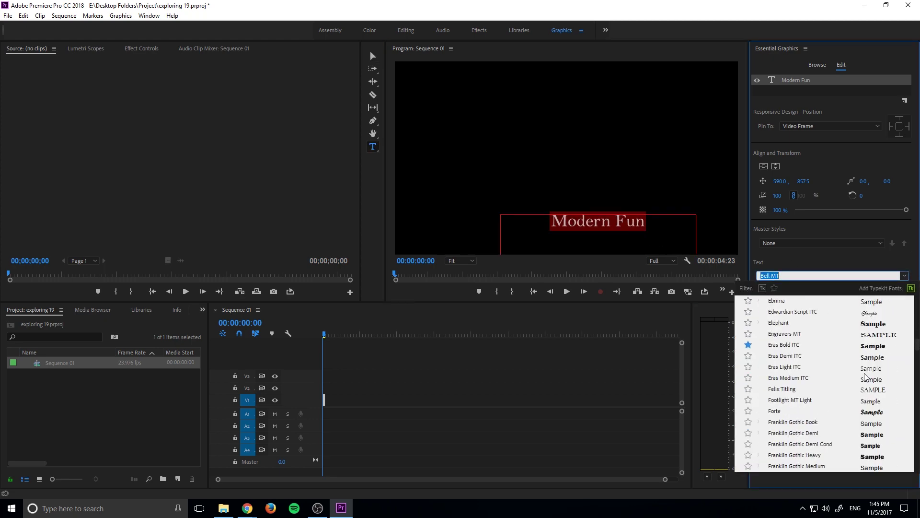
{"action": "scroll", "coordinate": [866, 378], "scroll_direction": "down", "scroll_amount": 15}
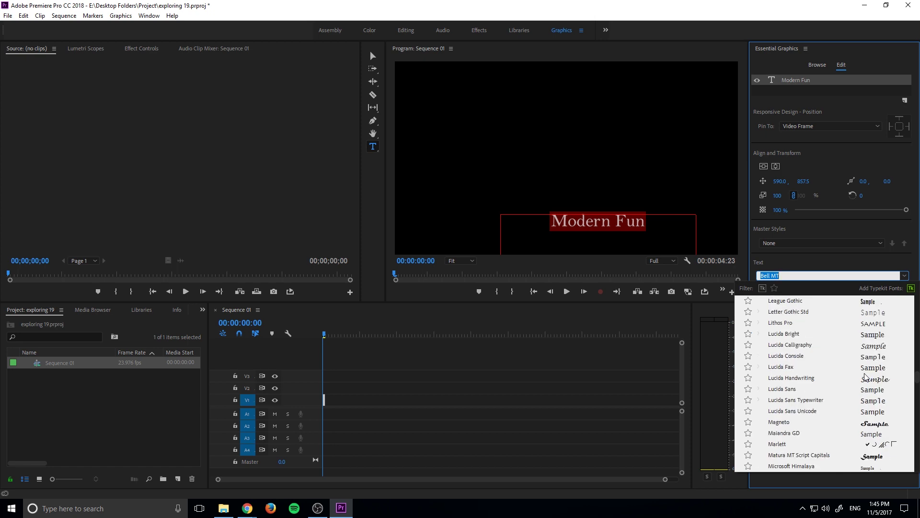
{"action": "scroll", "coordinate": [866, 377], "scroll_direction": "down", "scroll_amount": 5}
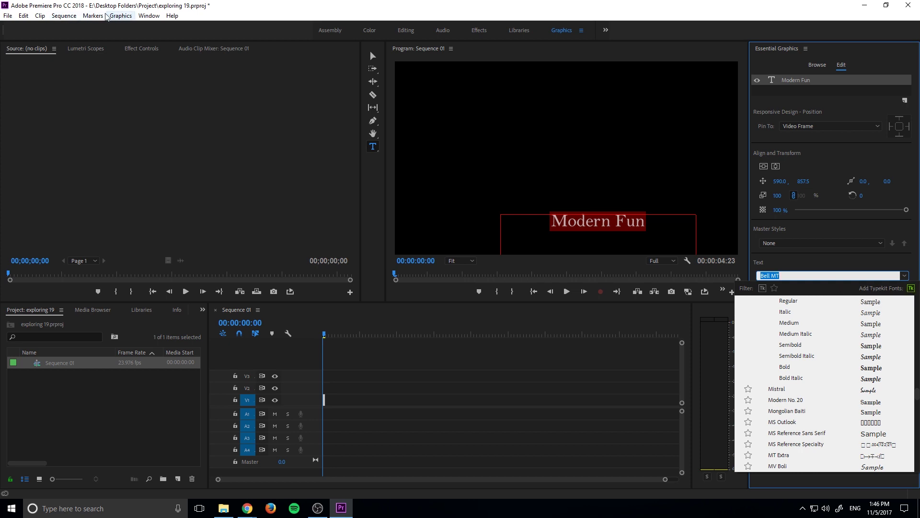
Choose Graphics > Add Fonts from Typekit and scroll the My Library font catalogue.
{"action": "left_click", "coordinate": [121, 15]}
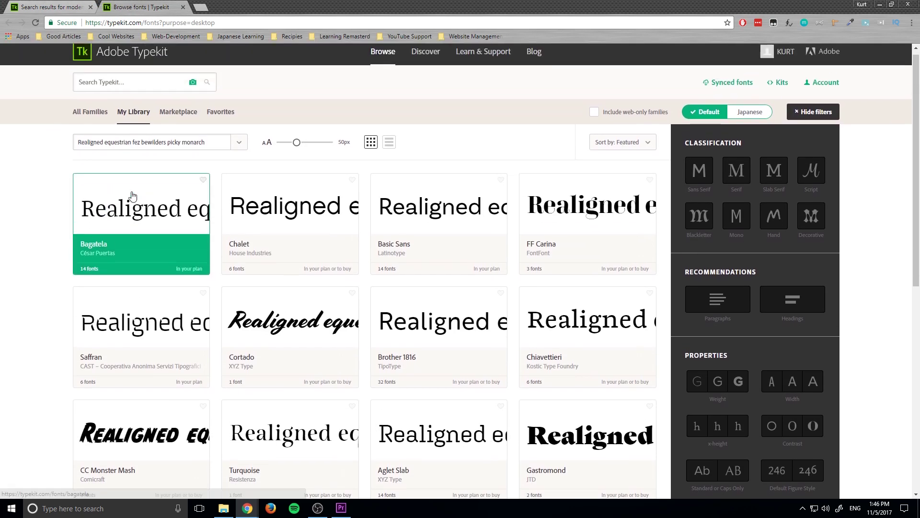
{"action": "scroll", "coordinate": [137, 240], "scroll_direction": "down", "scroll_amount": 8}
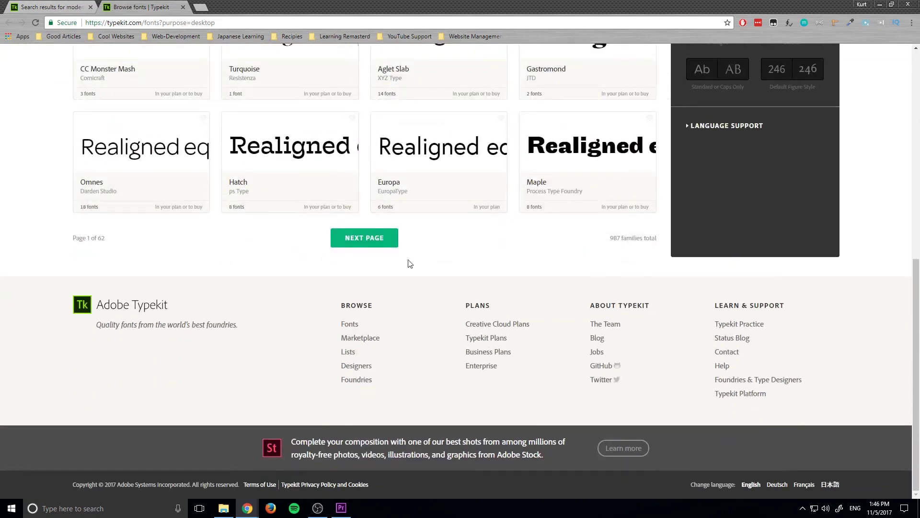
{"action": "scroll", "coordinate": [623, 307], "scroll_direction": "up", "scroll_amount": 1}
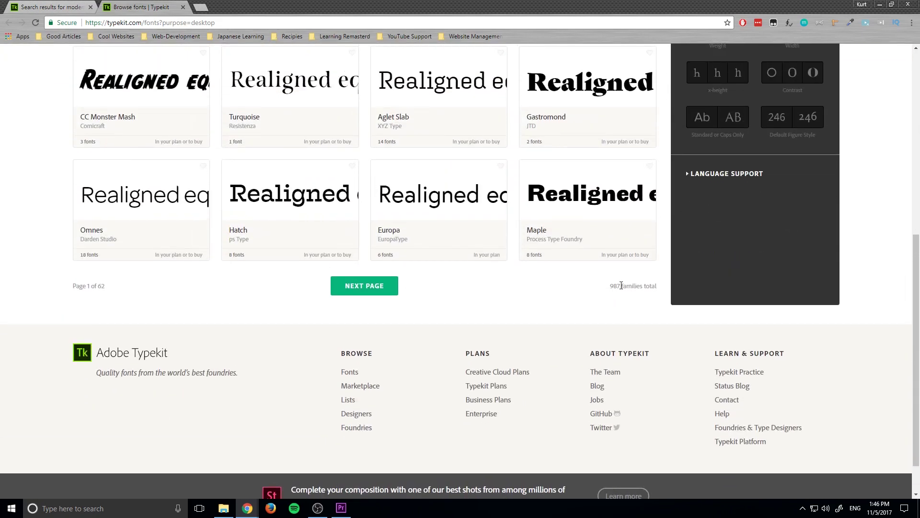
{"action": "scroll", "coordinate": [623, 285], "scroll_direction": "up", "scroll_amount": 6}
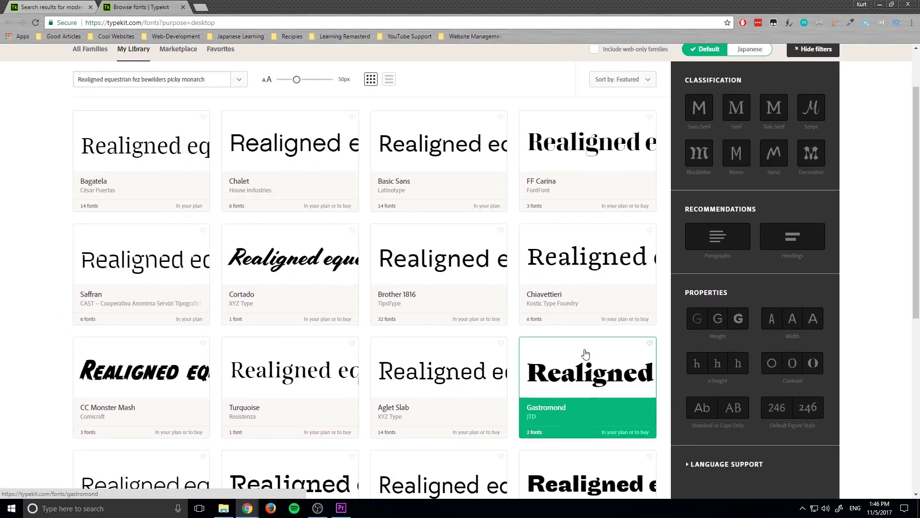
{"action": "scroll", "coordinate": [585, 354], "scroll_direction": "up", "scroll_amount": 1}
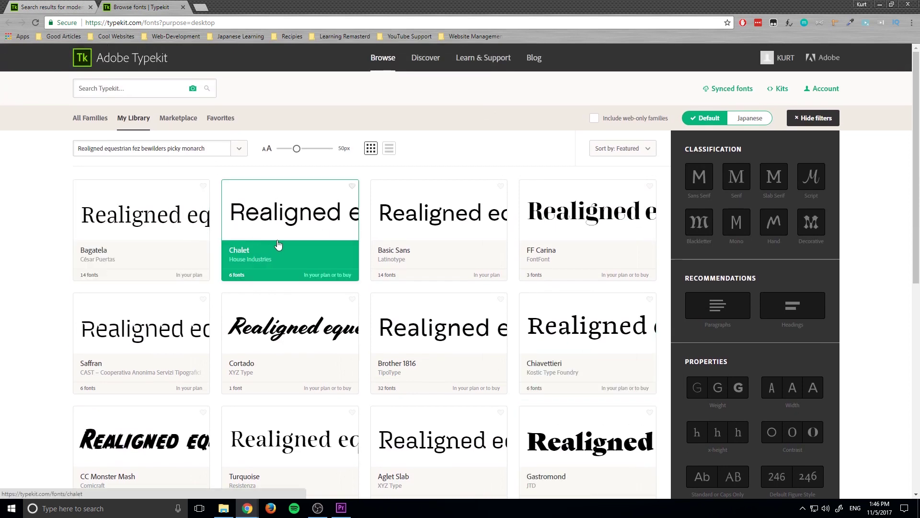
Search Typekit for 'modern' and scroll through the 12 matching font families.
{"action": "left_click", "coordinate": [128, 89]}
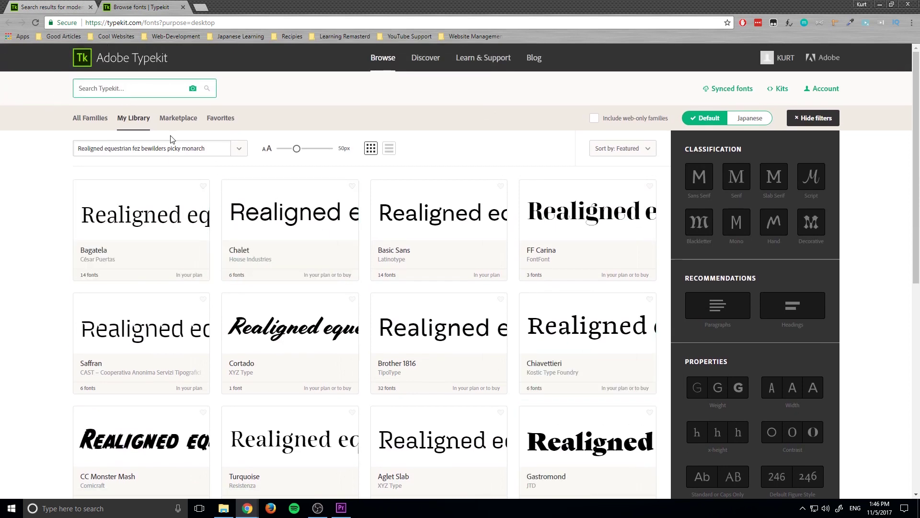
{"action": "type", "text": "modern"}
{"action": "key", "text": "Return"}
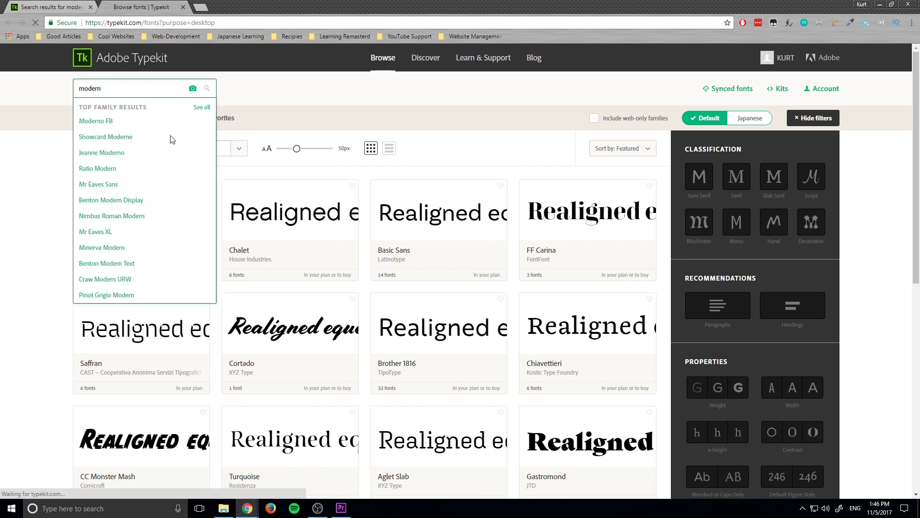
{"action": "scroll", "coordinate": [524, 142], "scroll_direction": "down", "scroll_amount": 2}
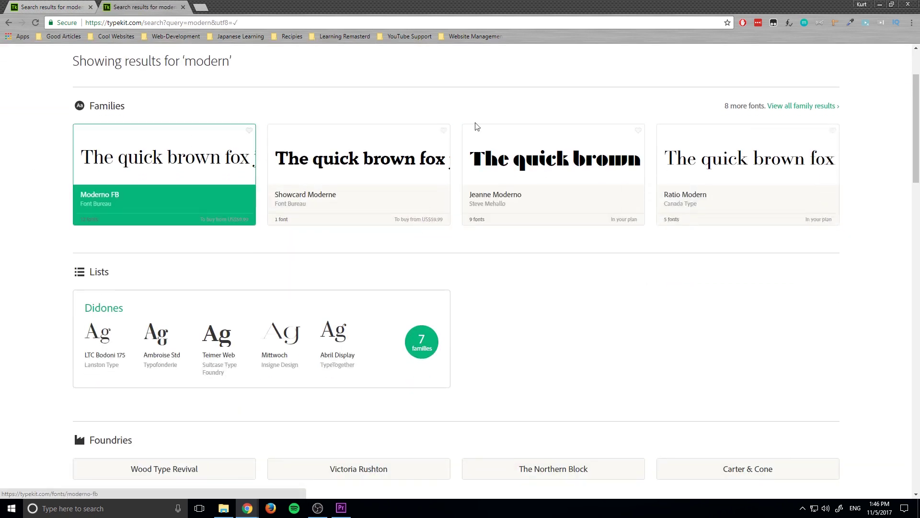
{"action": "scroll", "coordinate": [627, 121], "scroll_direction": "up", "scroll_amount": 1}
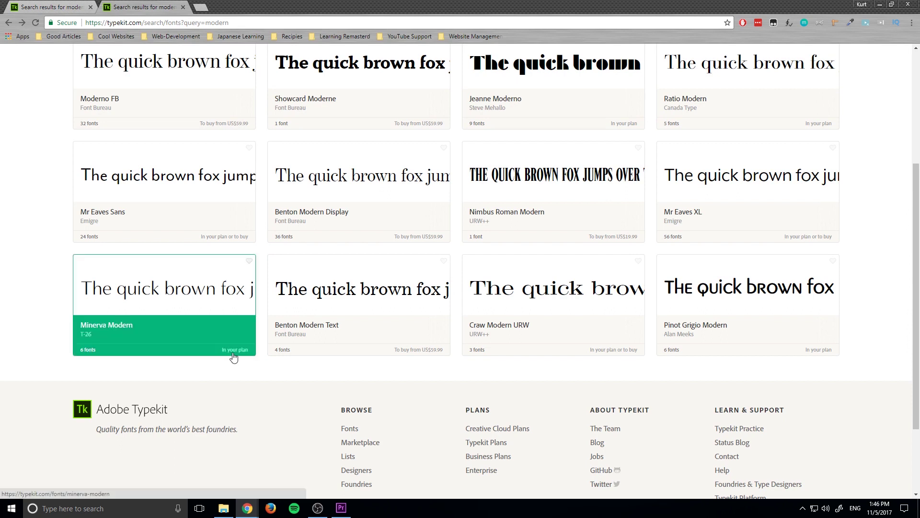
{"action": "scroll", "coordinate": [767, 297], "scroll_direction": "up", "scroll_amount": 1}
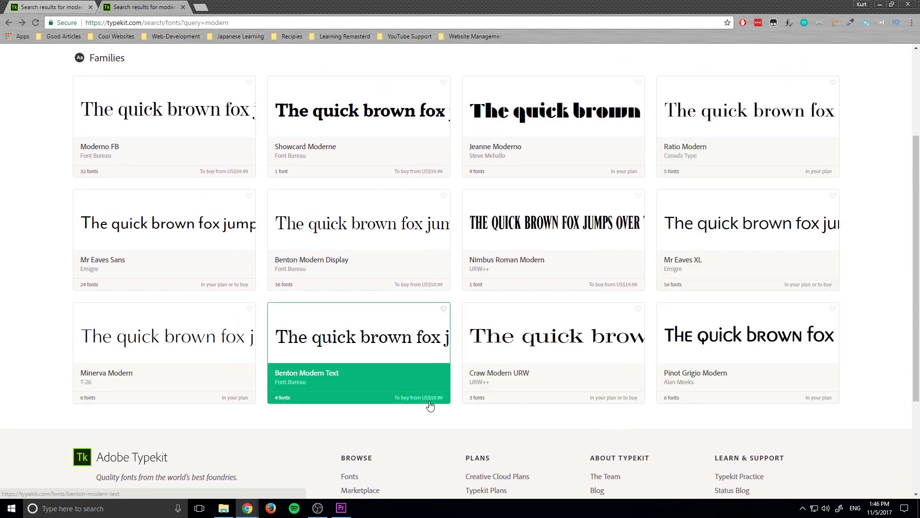
Open the Pinot Grigio Modern family page and scroll through its styles.
{"action": "left_click", "coordinate": [836, 370]}
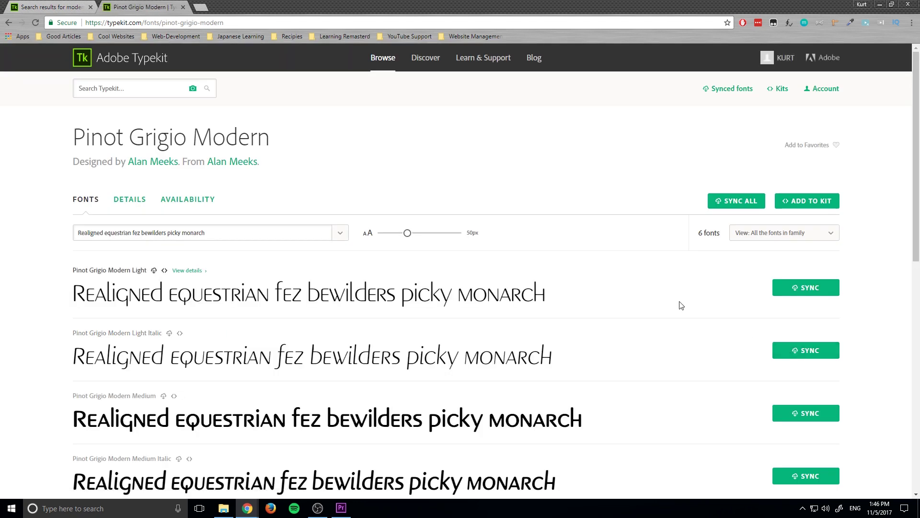
{"action": "scroll", "coordinate": [370, 193], "scroll_direction": "down", "scroll_amount": 2}
{"action": "scroll", "coordinate": [371, 194], "scroll_direction": "down", "scroll_amount": 5}
{"action": "scroll", "coordinate": [89, 226], "scroll_direction": "up", "scroll_amount": 4}
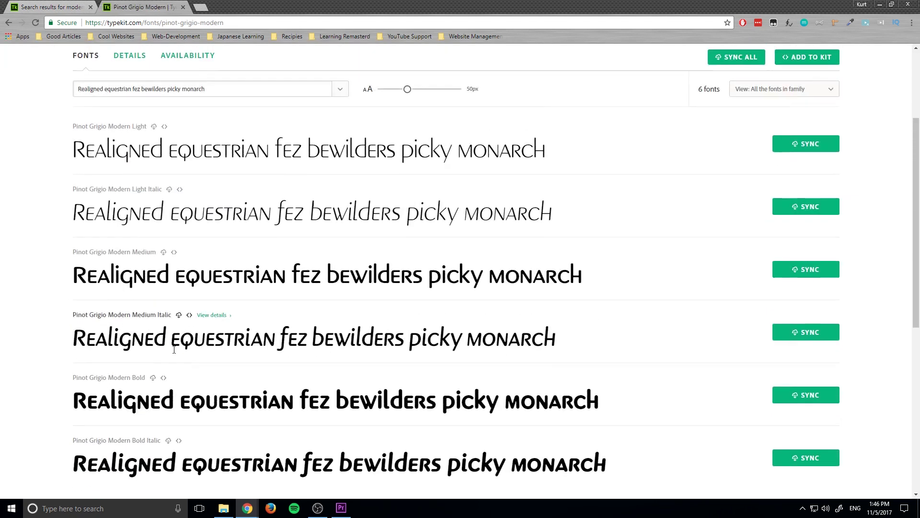
{"action": "scroll", "coordinate": [89, 225], "scroll_direction": "down", "scroll_amount": 1}
{"action": "scroll", "coordinate": [84, 153], "scroll_direction": "up", "scroll_amount": 1}
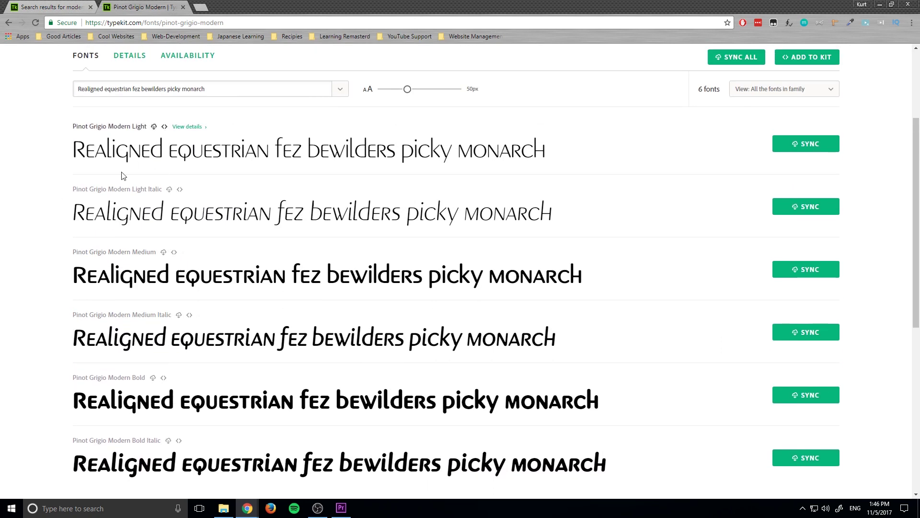
Replace the sample preview text with 'Modern Fun' across all six styles.
{"action": "left_click_drag", "start_coordinate": [214, 90], "coordinate": [14, 72]}
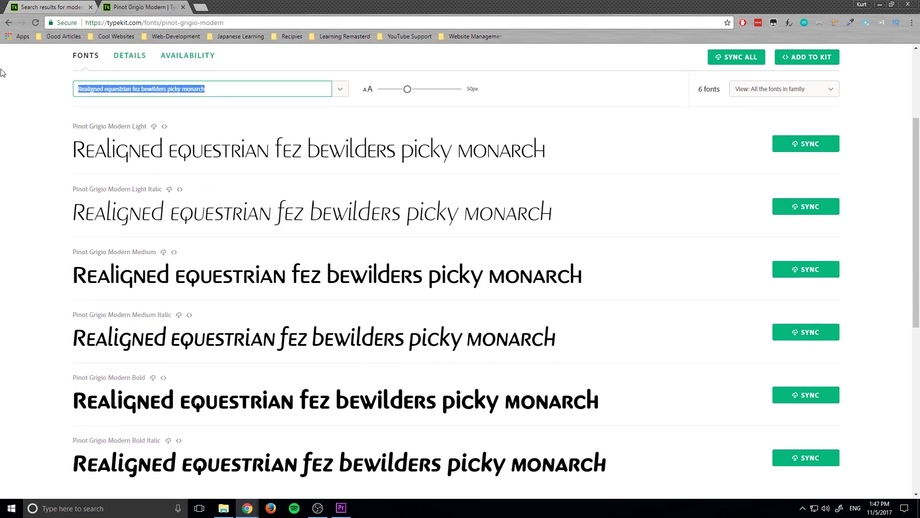
{"action": "left_click", "coordinate": [341, 508]}
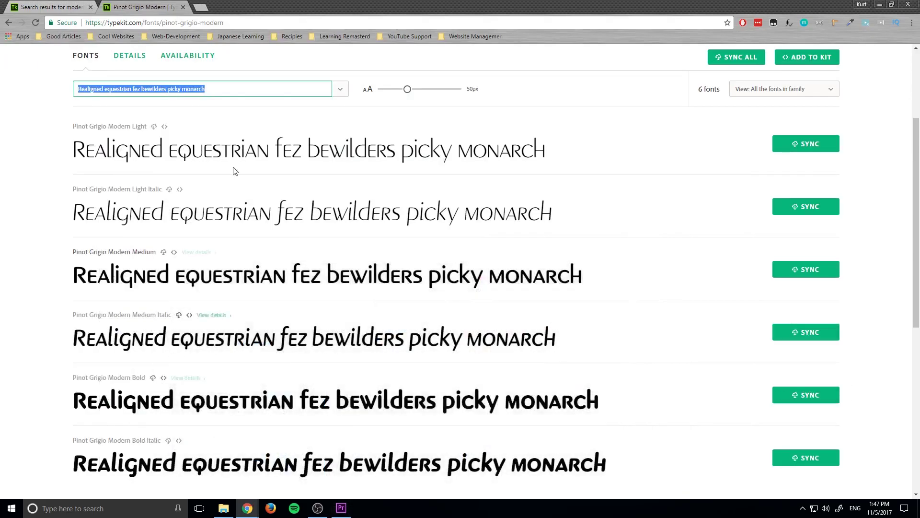
{"action": "type", "text": "Modern Fun"}
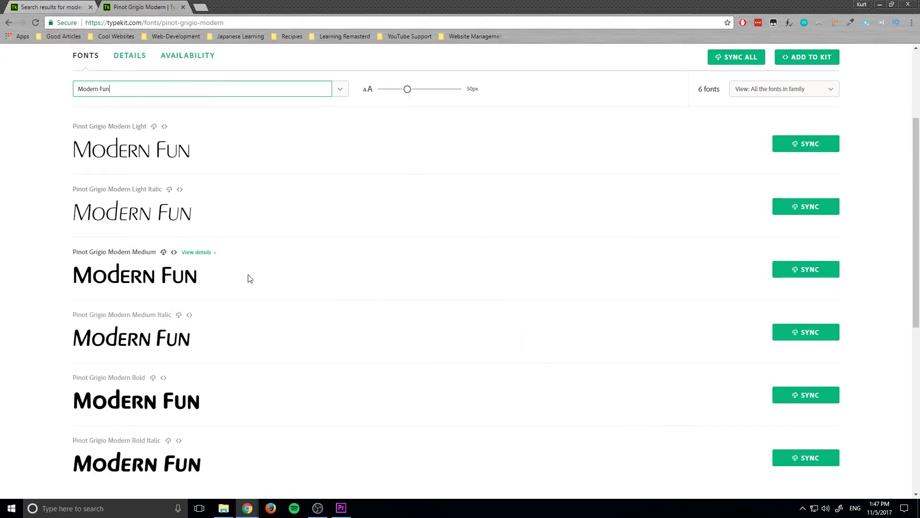
{"action": "scroll", "coordinate": [240, 287], "scroll_direction": "down", "scroll_amount": 2}
{"action": "scroll", "coordinate": [97, 368], "scroll_direction": "up", "scroll_amount": 1}
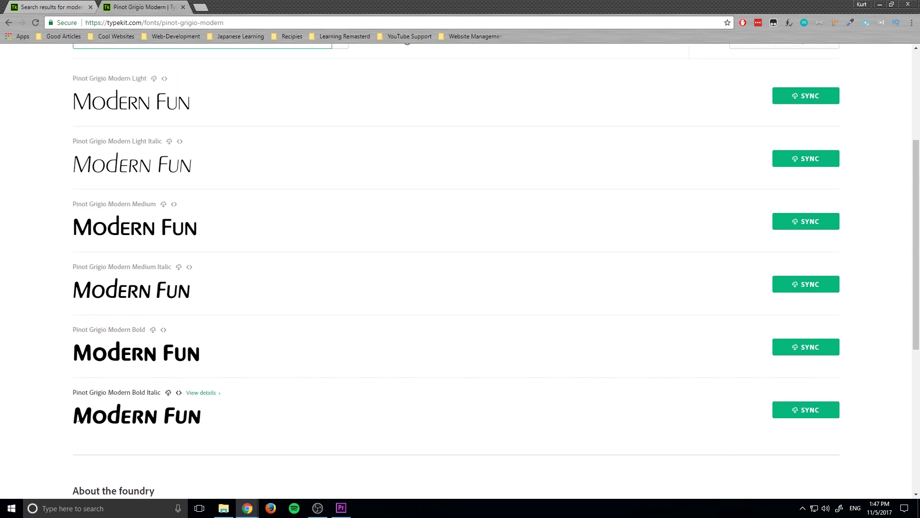
Sync Pinot Grigio Modern Bold and Bold Italic, then sync the whole family.
{"action": "left_click", "coordinate": [807, 348]}
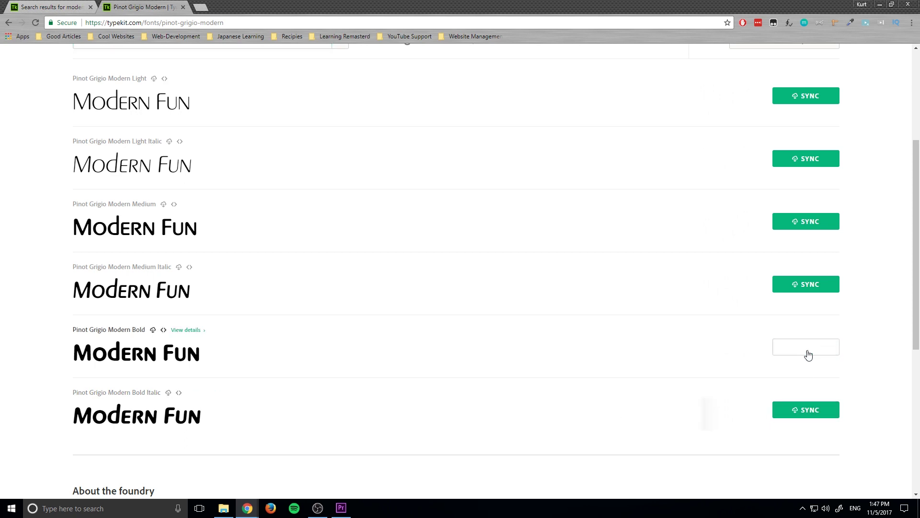
{"action": "left_click", "coordinate": [807, 409]}
{"action": "scroll", "coordinate": [646, 382], "scroll_direction": "up", "scroll_amount": 3}
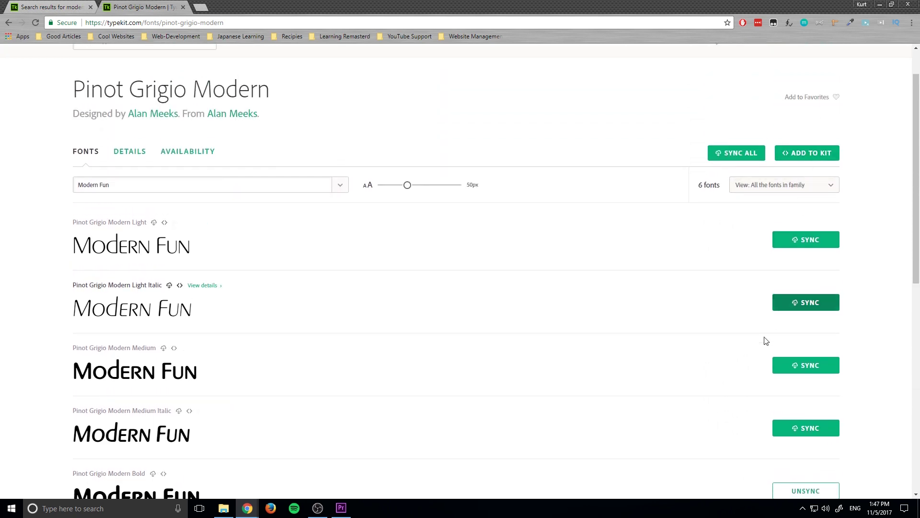
{"action": "left_click", "coordinate": [735, 152]}
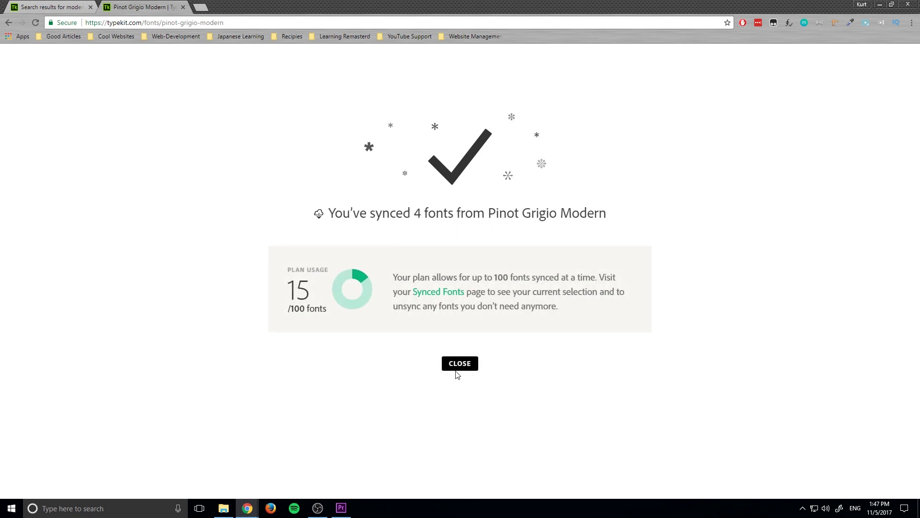
Close the font sync confirmation and return to Premiere Pro.
{"action": "left_click_drag", "start_coordinate": [457, 375], "coordinate": [391, 271]}
{"action": "left_click", "coordinate": [504, 273]}
{"action": "left_click", "coordinate": [459, 367]}
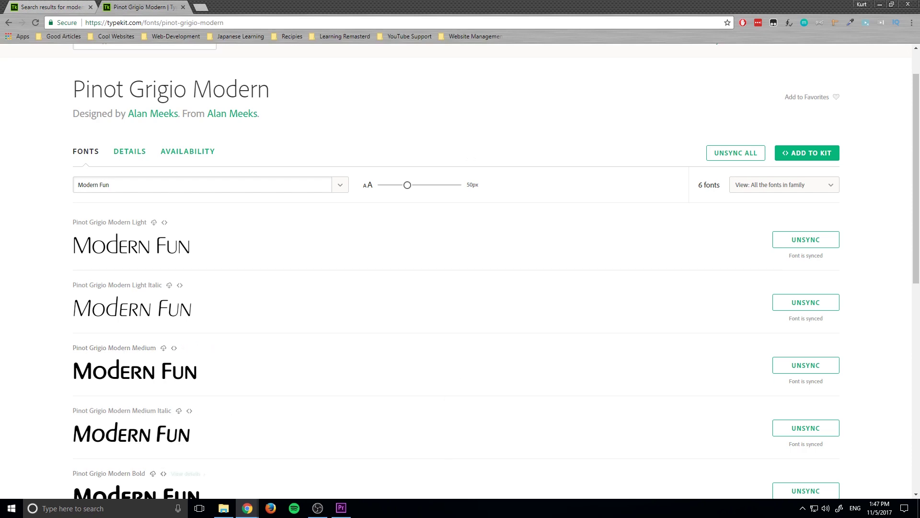
{"action": "left_click", "coordinate": [342, 508]}
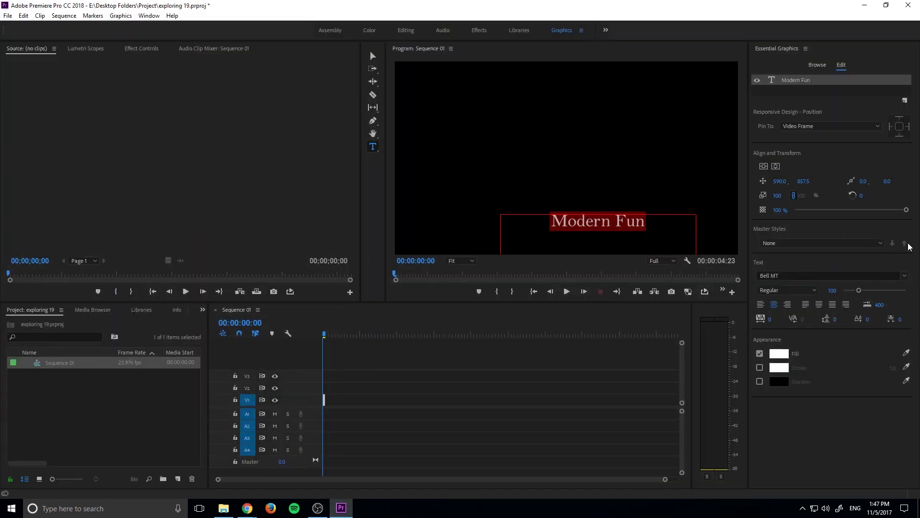
{"action": "left_click", "coordinate": [905, 277]}
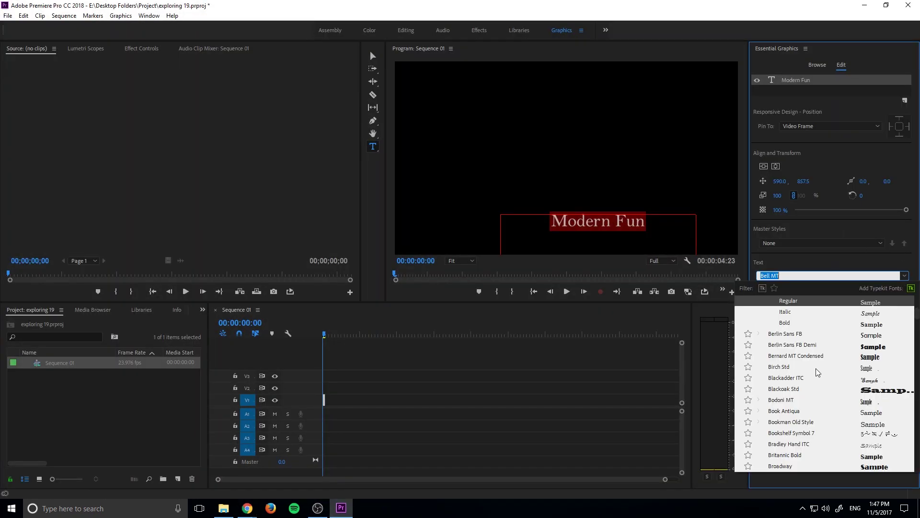
{"action": "scroll", "coordinate": [814, 382], "scroll_direction": "up", "scroll_amount": 2}
{"action": "left_click", "coordinate": [763, 288]}
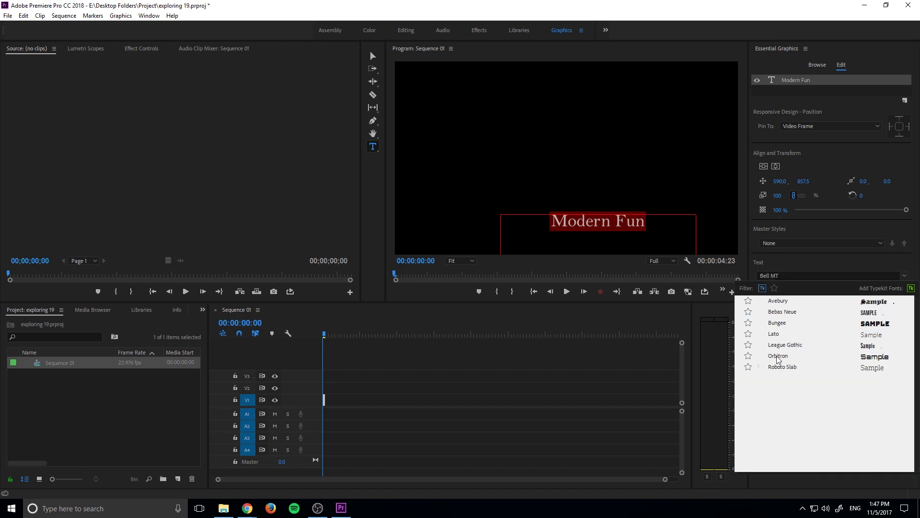
{"action": "left_click", "coordinate": [607, 332]}
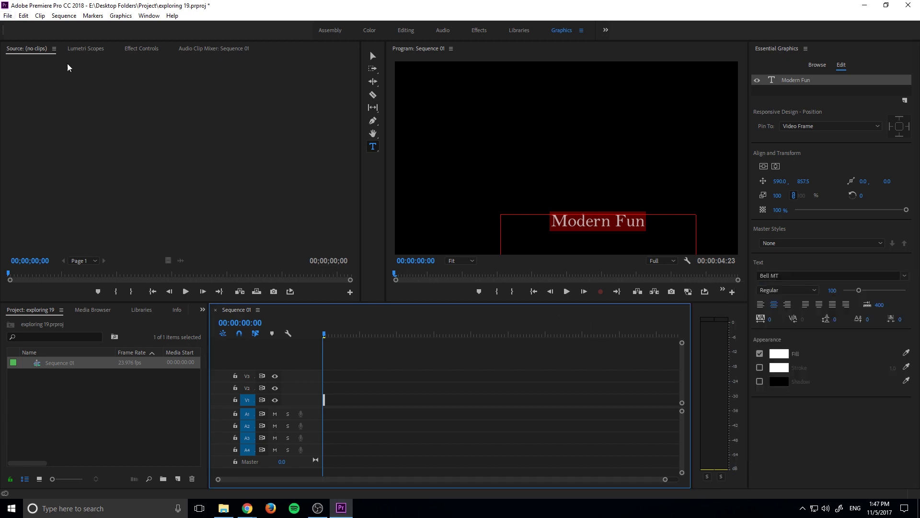
Save the project with Ctrl+S and exit Premiere Pro from the File menu.
{"action": "key", "text": "ctrl+s"}
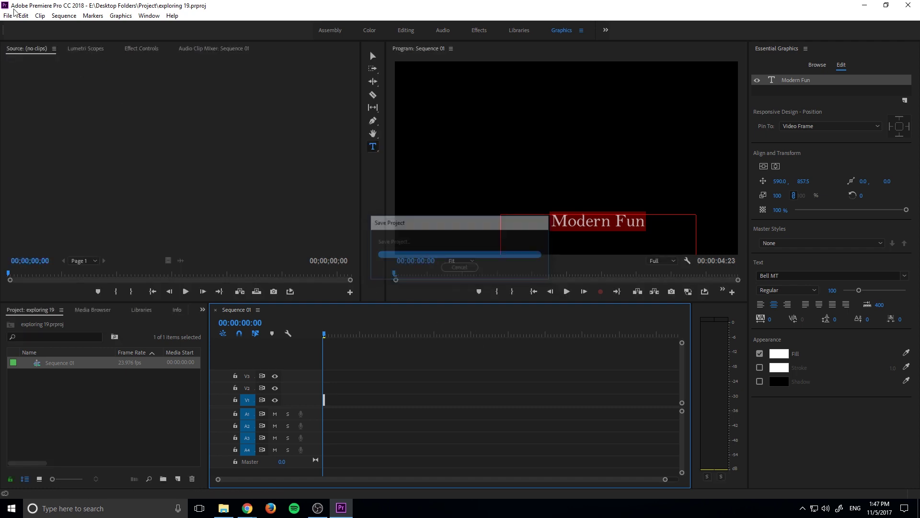
{"action": "left_click", "coordinate": [10, 16]}
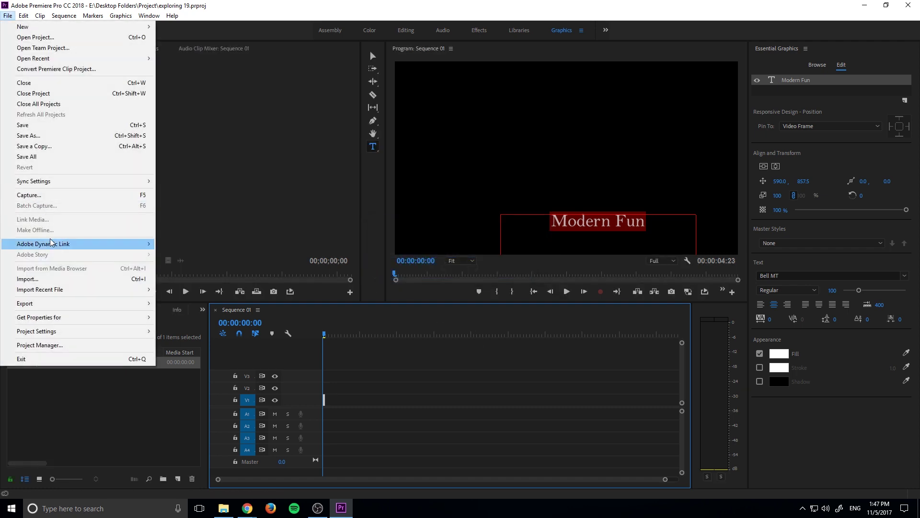
{"action": "left_click", "coordinate": [21, 359]}
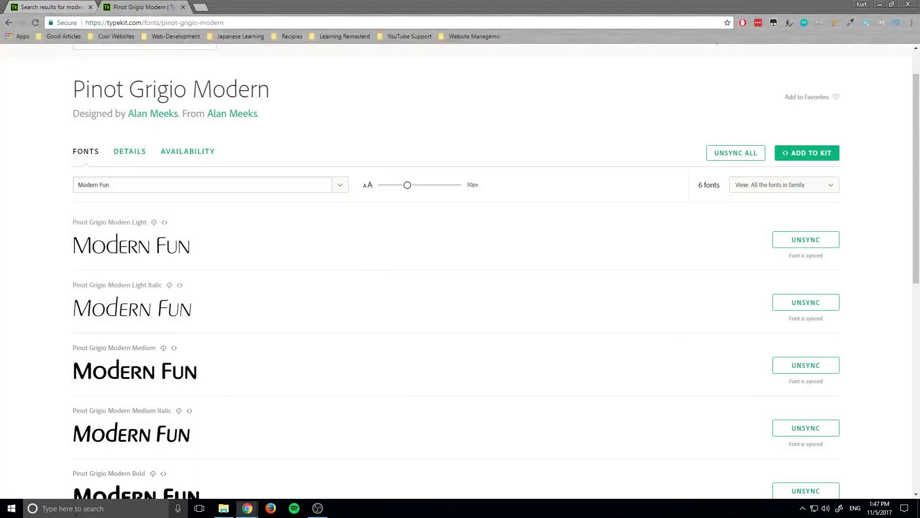
Relaunch Premiere Pro by searching 'pre' in Windows search.
{"action": "left_click", "coordinate": [76, 516]}
{"action": "type", "text": "pre"}
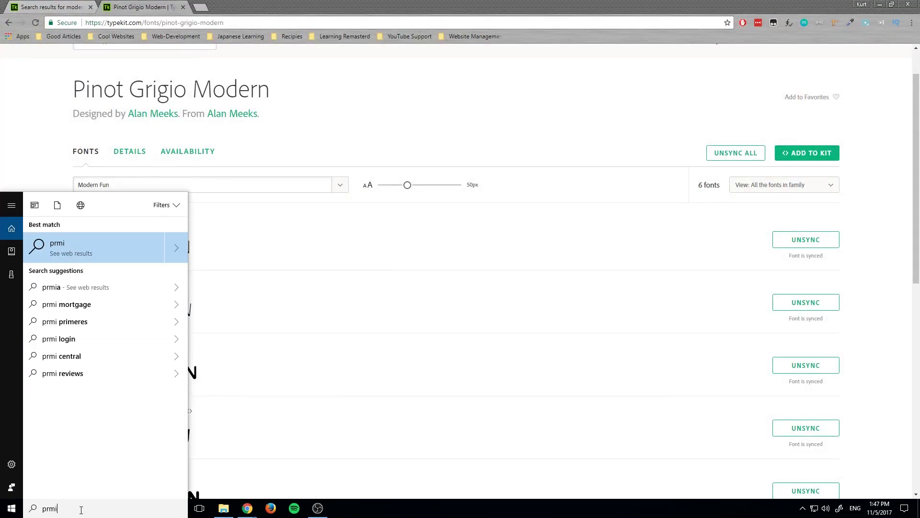
{"action": "left_click", "coordinate": [162, 252]}
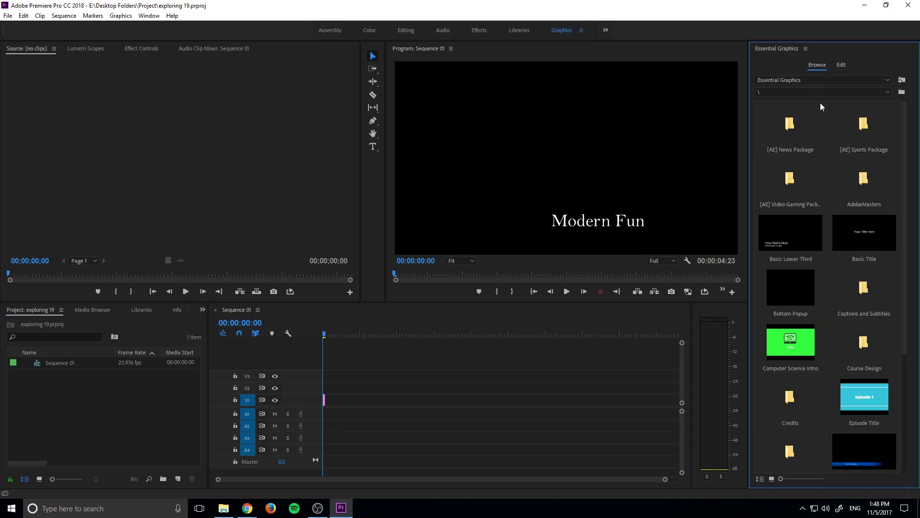
Select the title in Edit mode and apply the Typekit font Pinot Grigio Modern.
{"action": "left_click", "coordinate": [840, 65]}
{"action": "left_click", "coordinate": [590, 222]}
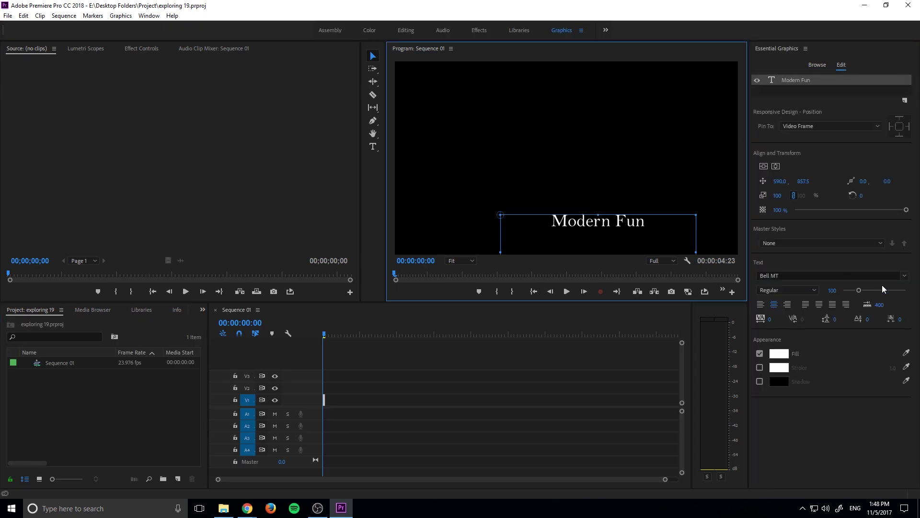
{"action": "left_click", "coordinate": [905, 275]}
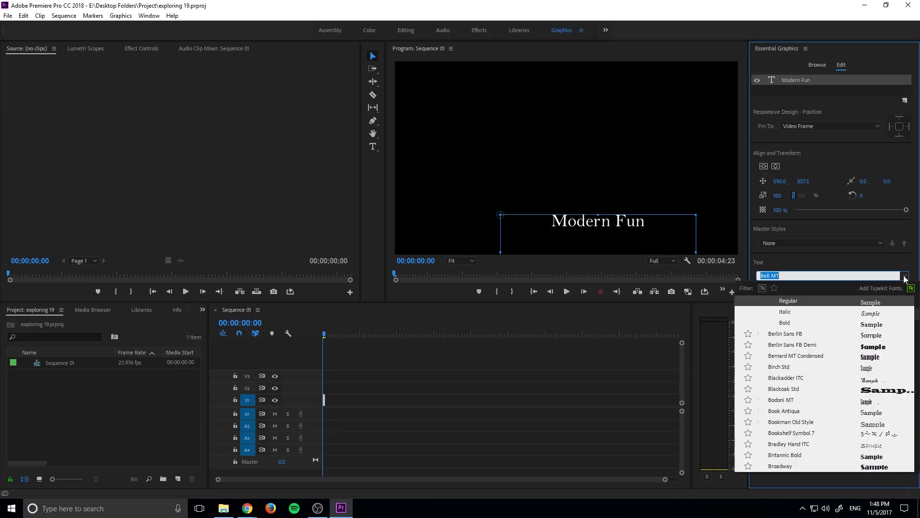
{"action": "left_click", "coordinate": [763, 290]}
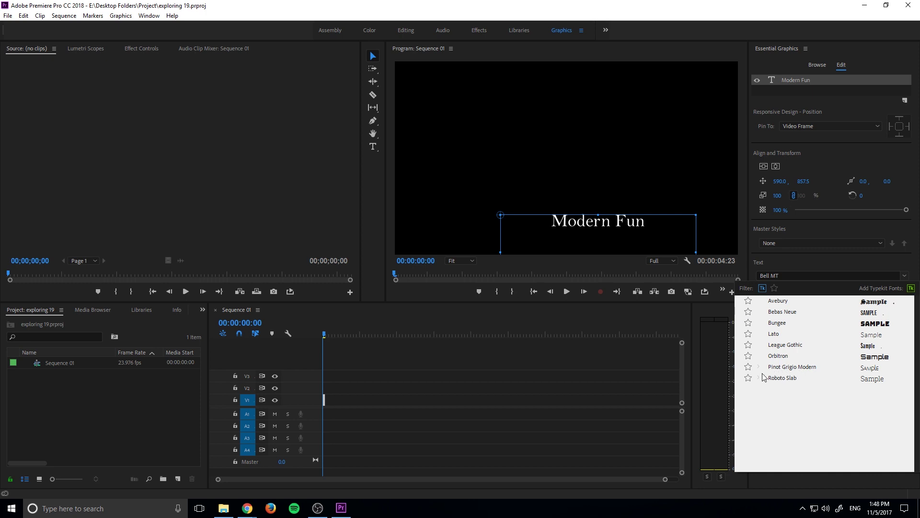
{"action": "left_click", "coordinate": [788, 368]}
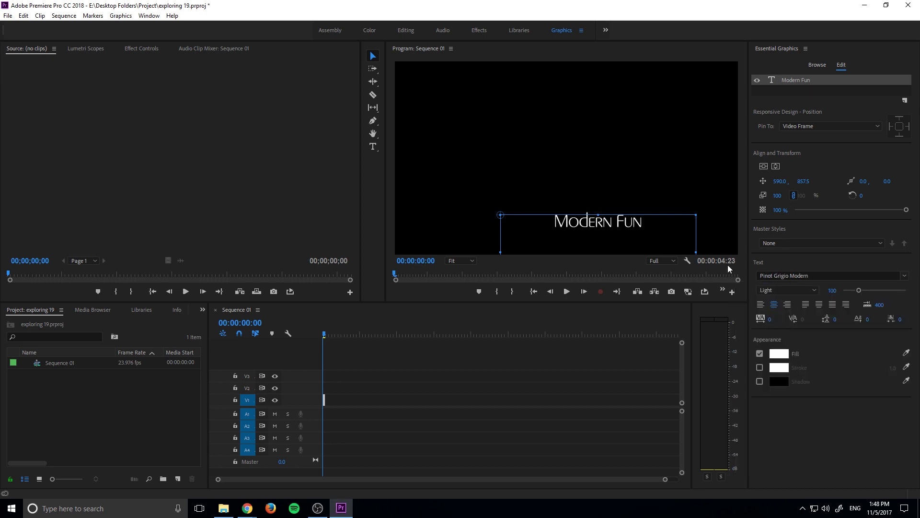
Set the title's style to Bold Italic and drag it down-left to 379.0, 948.4.
{"action": "left_click", "coordinate": [815, 290]}
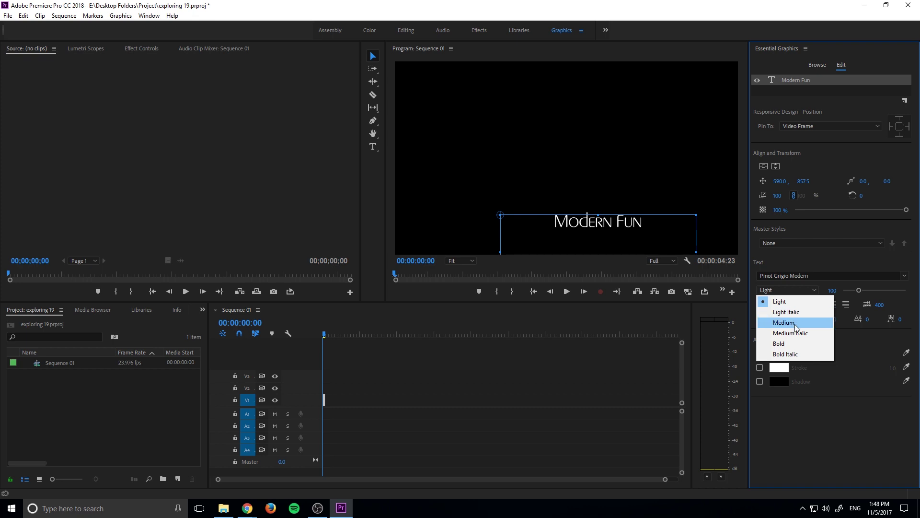
{"action": "left_click", "coordinate": [794, 355]}
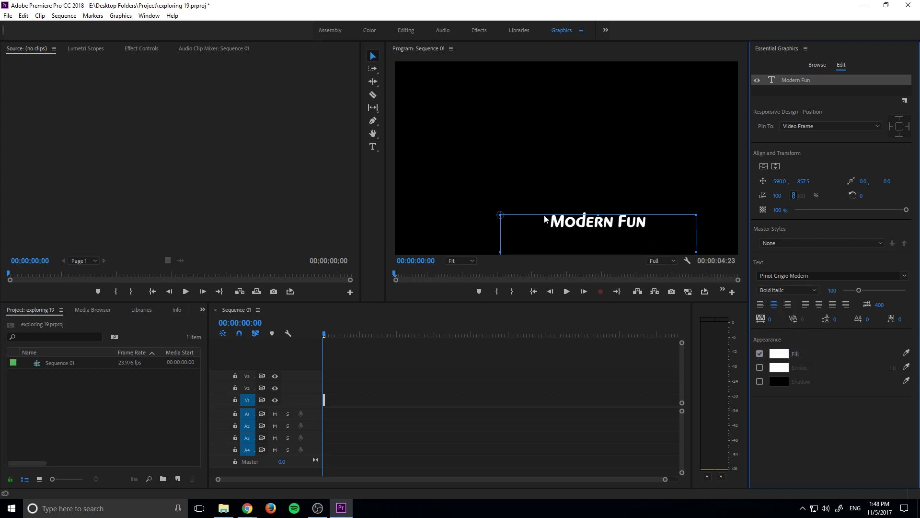
{"action": "left_click_drag", "start_coordinate": [553, 222], "coordinate": [537, 239]}
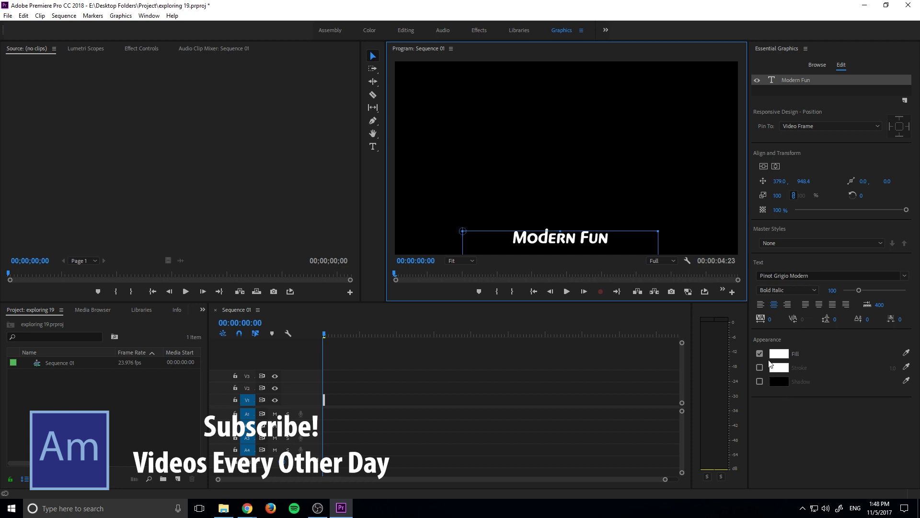
Type test characters 'ASDFaoifjn4e' over the title with the Type tool, then delete them.
{"action": "key", "text": "t"}
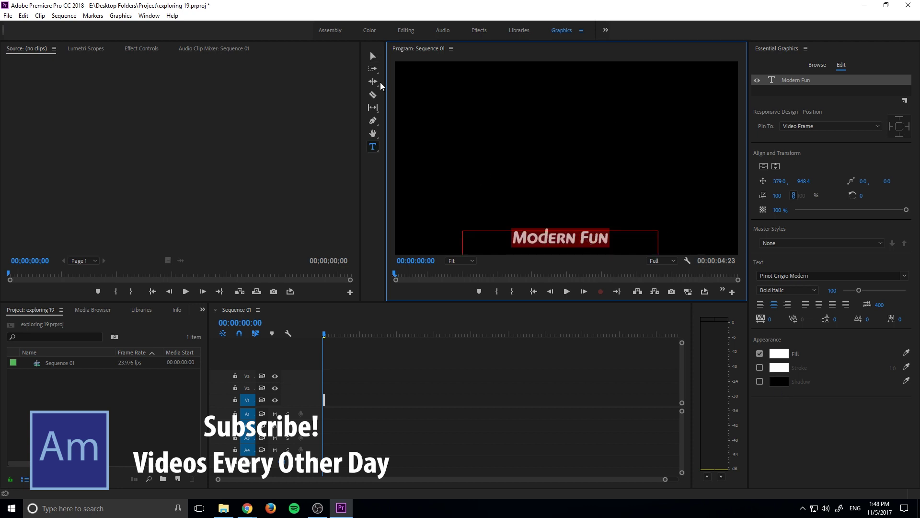
{"action": "type", "text": "ASDFaoifjn4e"}
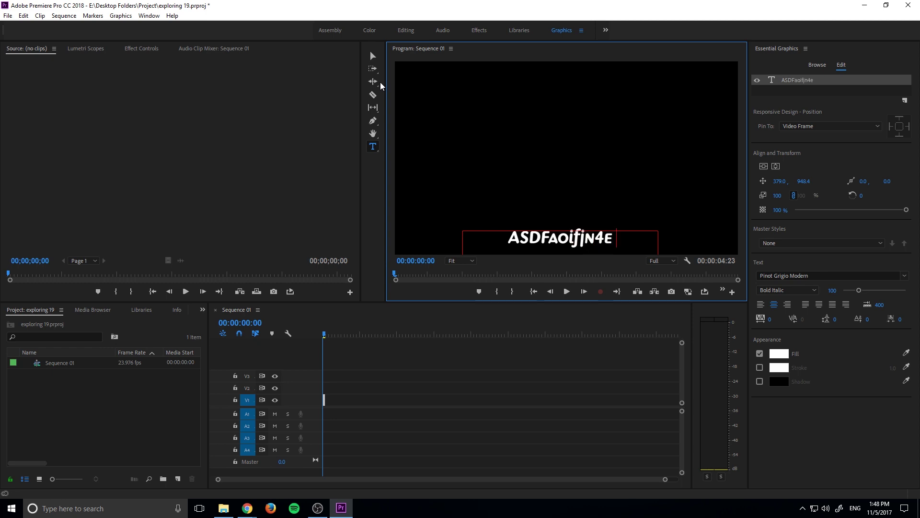
{"action": "key", "text": "BackSpace"}
{"action": "key", "text": "BackSpace"}
{"action": "key", "text": "BackSpace"}
{"action": "key", "text": "BackSpace"}
{"action": "key", "text": "BackSpace"}
{"action": "key", "text": "BackSpace"}
{"action": "key", "text": "BackSpace"}
{"action": "key", "text": "BackSpace"}
{"action": "key", "text": "BackSpace"}
{"action": "key", "text": "BackSpace"}
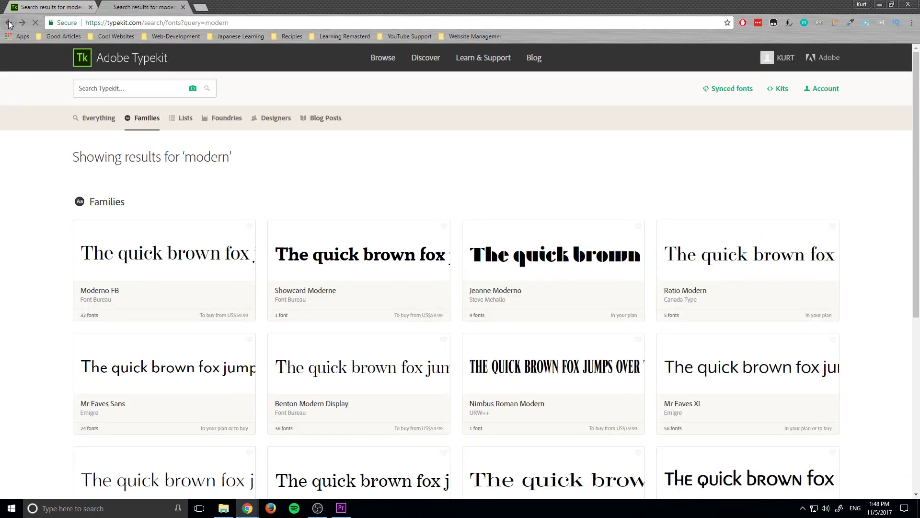
Go back twice to Browse fonts and switch the library to Japanese fonts.
{"action": "left_click", "coordinate": [9, 22]}
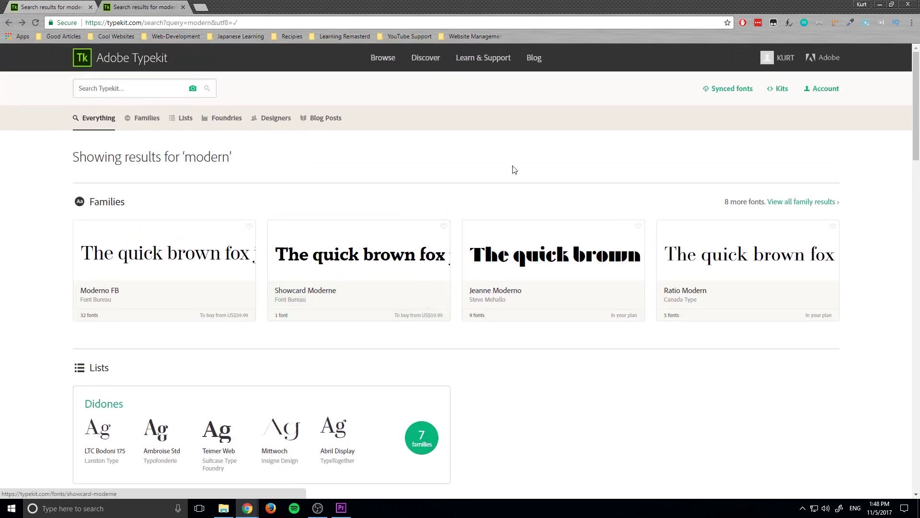
{"action": "left_click", "coordinate": [9, 24]}
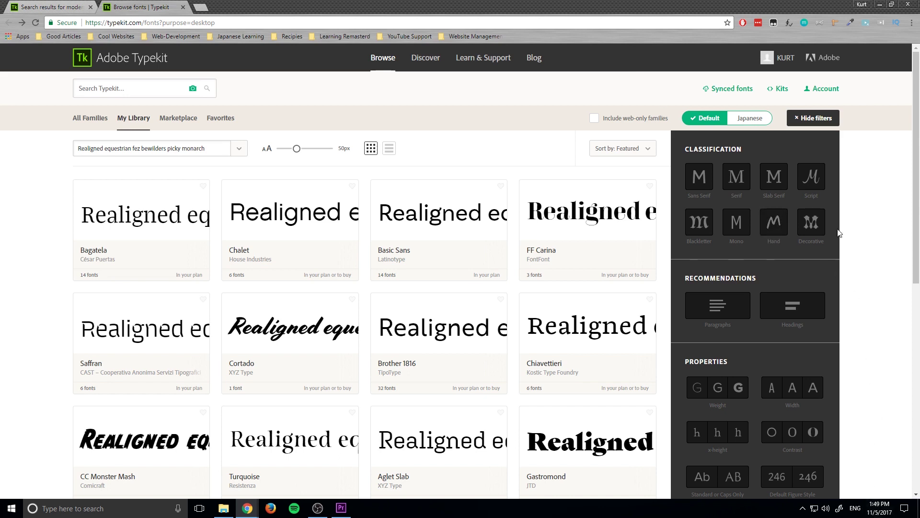
{"action": "left_click", "coordinate": [750, 121]}
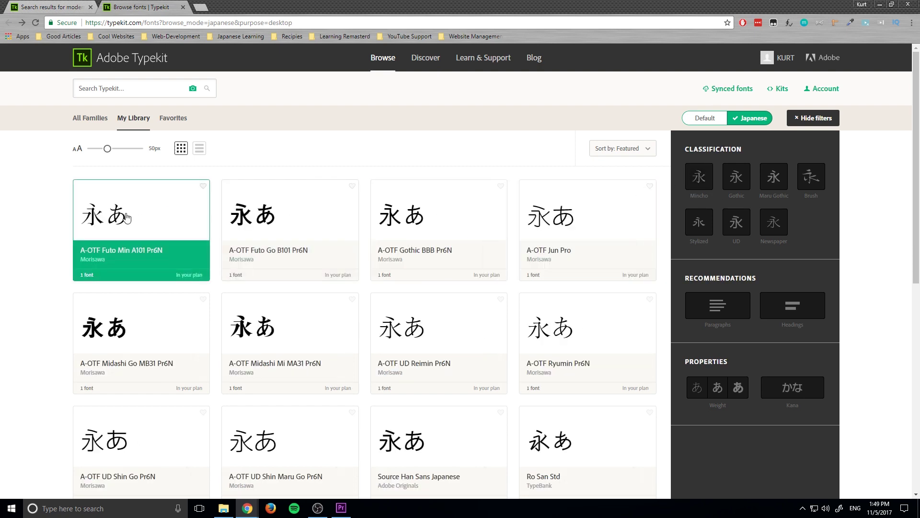
{"action": "scroll", "coordinate": [45, 257], "scroll_direction": "down", "scroll_amount": 2}
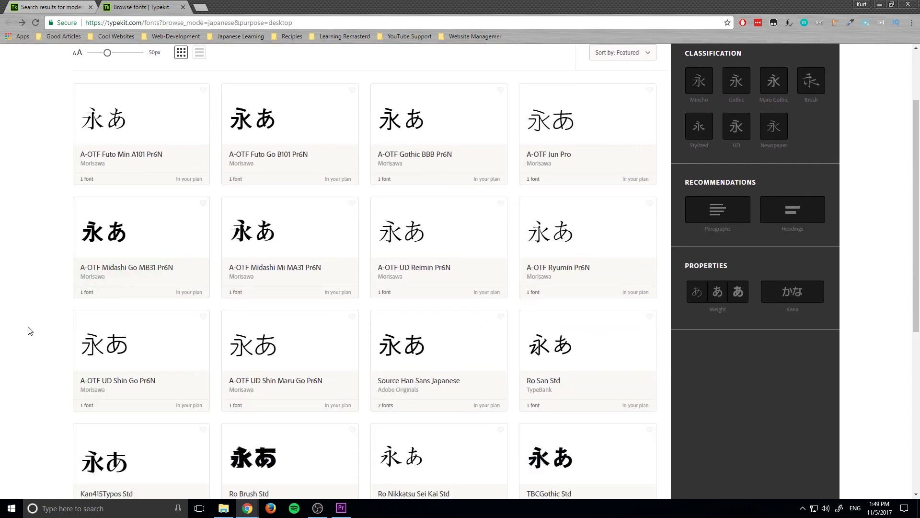
{"action": "scroll", "coordinate": [30, 330], "scroll_direction": "up", "scroll_amount": 2}
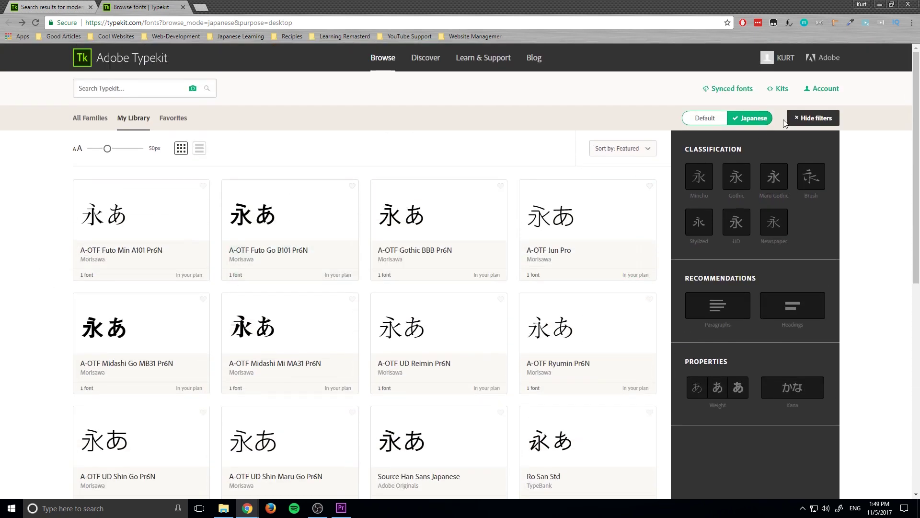
{"action": "left_click", "coordinate": [750, 125]}
Check the keyboard input languages, then return to the exploring 19 Premiere Pro project.
{"action": "left_click", "coordinate": [856, 508]}
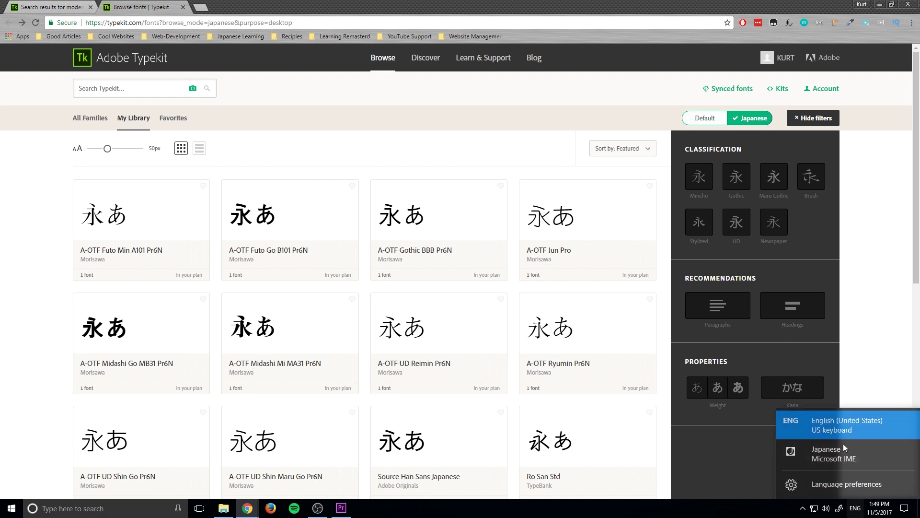
{"action": "left_click", "coordinate": [868, 288]}
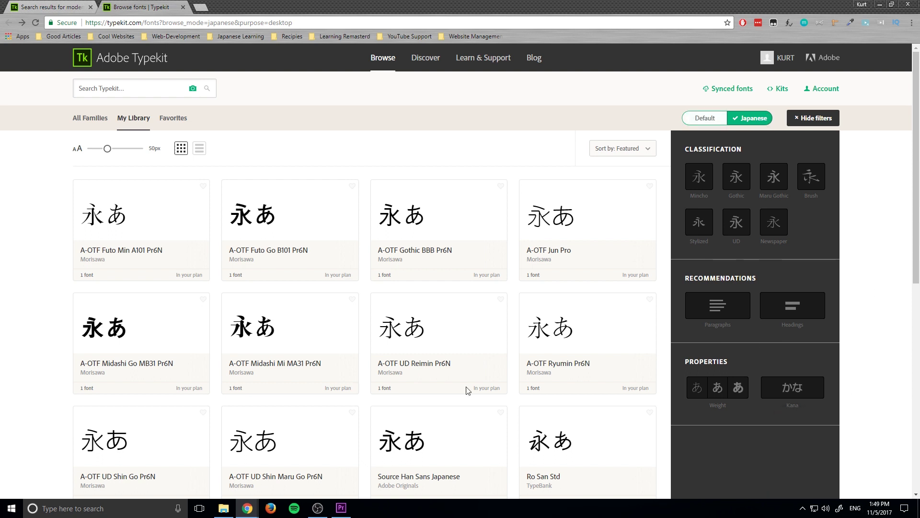
{"action": "left_click", "coordinate": [351, 510]}
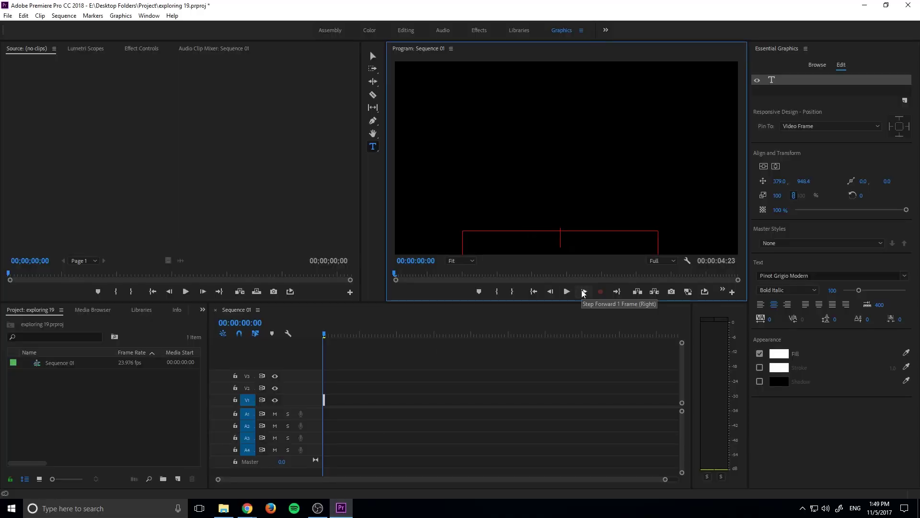